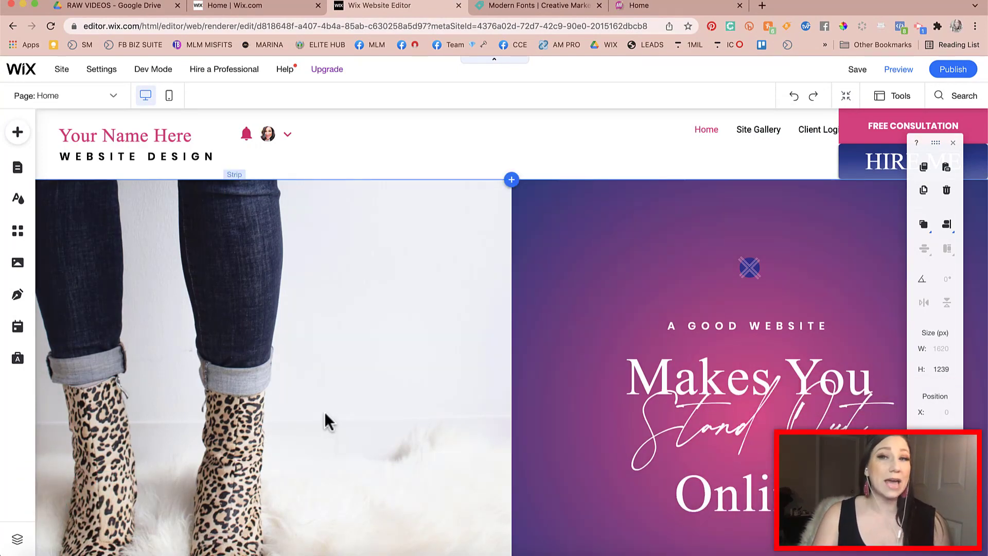
Step: Select Column 1, the left hero-strip column holding the leopard-boots photo
scroll(417, 360, down, 4)
scroll(417, 360, up, 3)
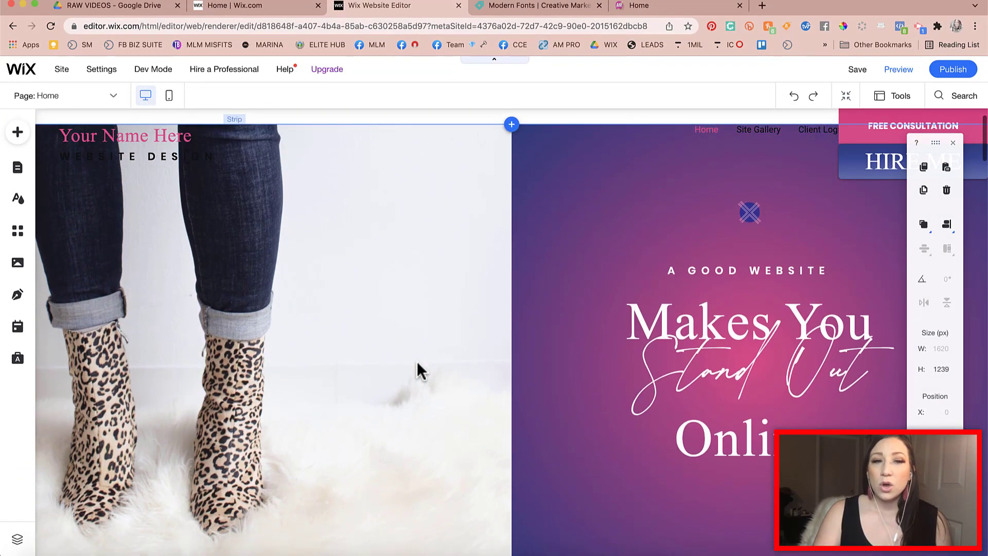
scroll(417, 360, down, 1)
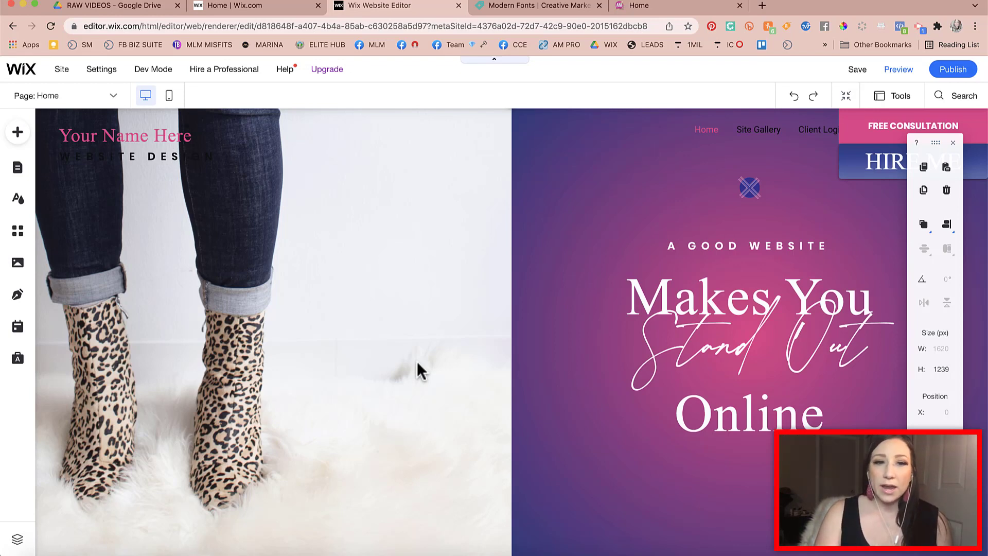
scroll(414, 355, up, 1)
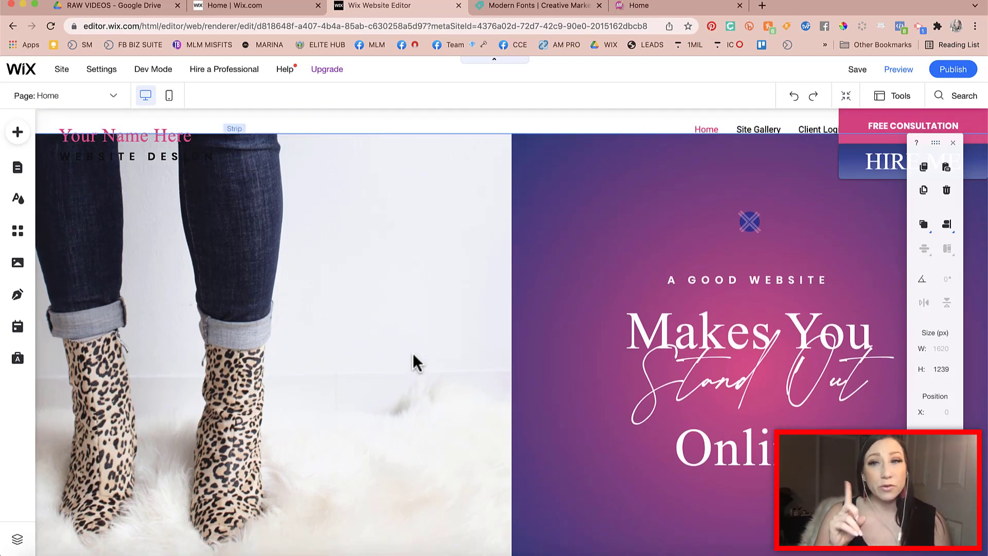
scroll(413, 290, down, 1)
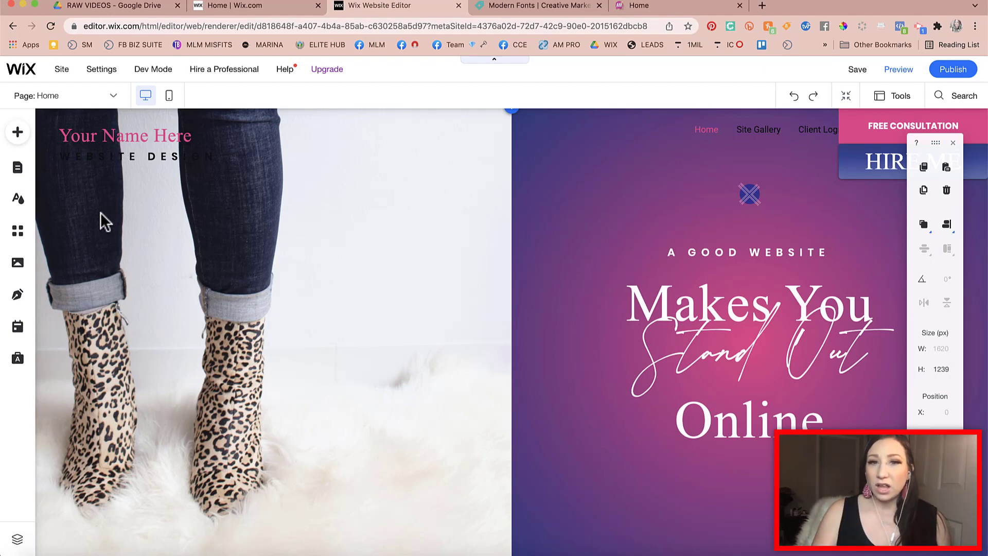
scroll(266, 386, down, 5)
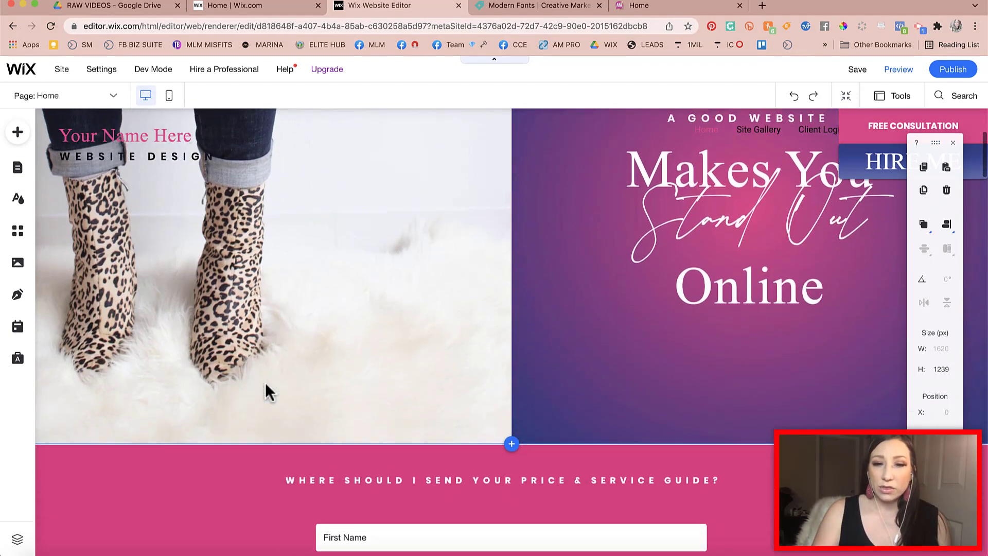
scroll(265, 392, up, 5)
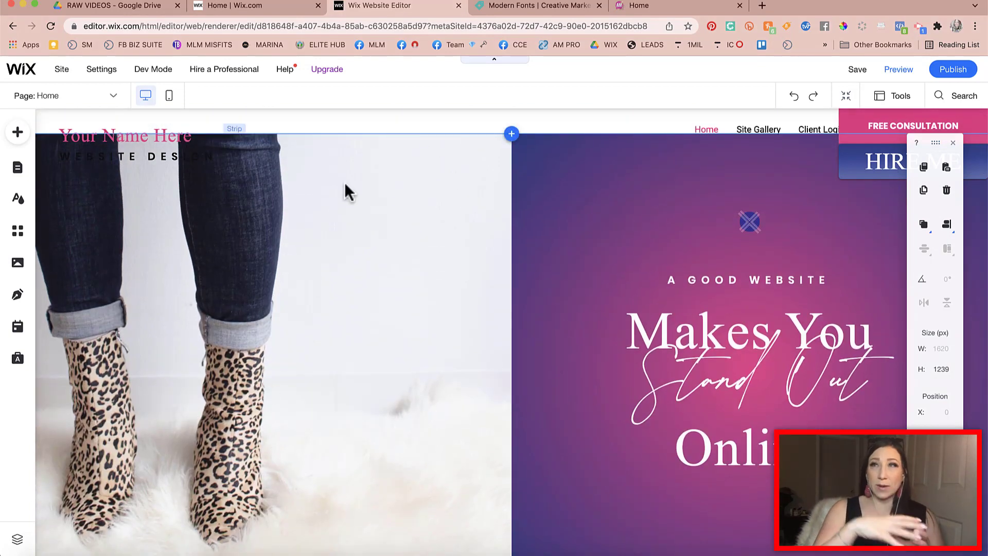
click(344, 184)
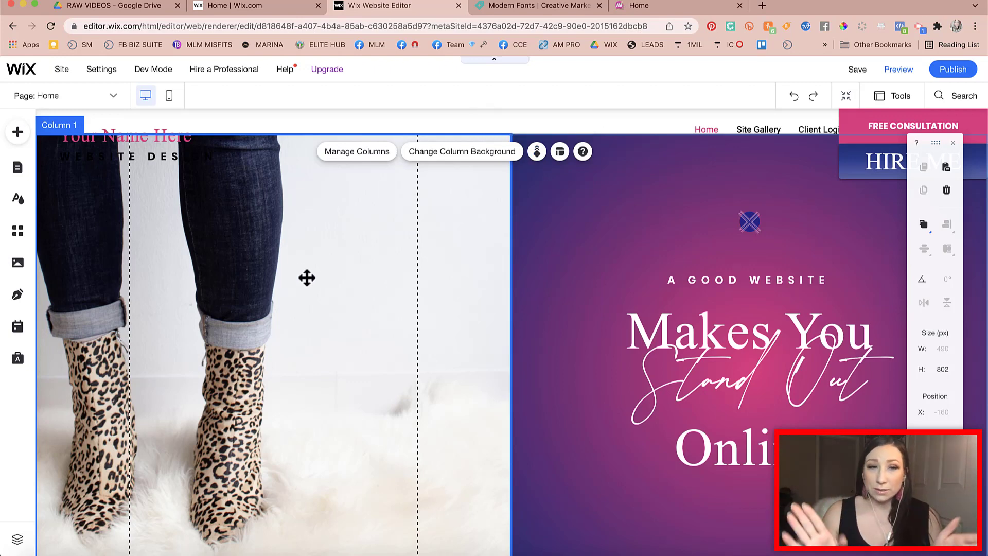
Step: Replace the left column's leopard-boots background with the turquoise ocean video
click(244, 257)
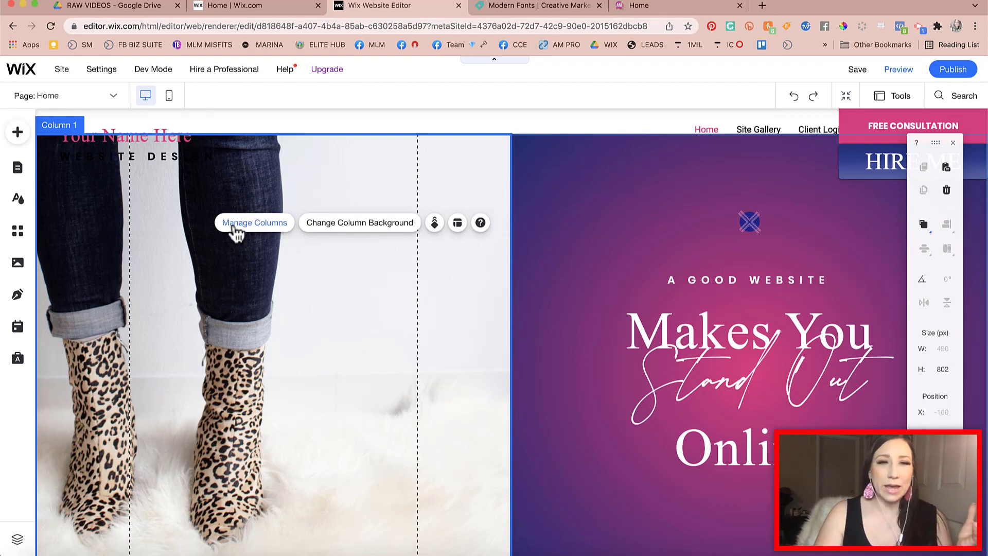
click(131, 202)
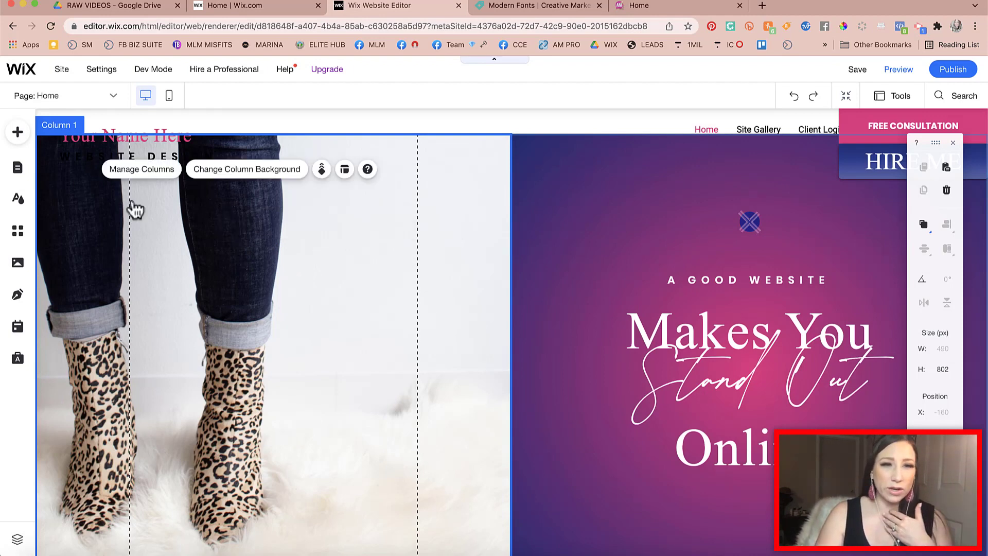
click(224, 175)
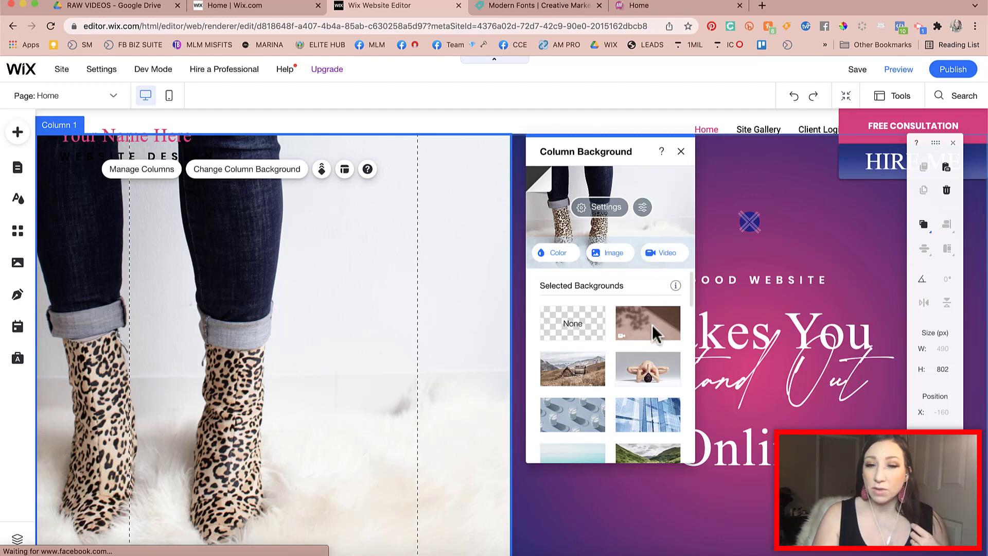
click(663, 403)
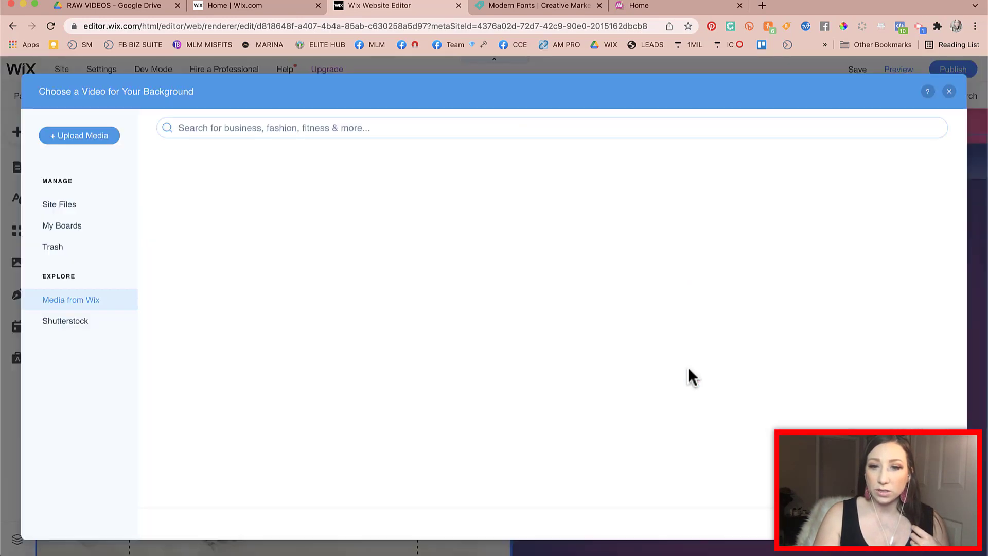
click(950, 92)
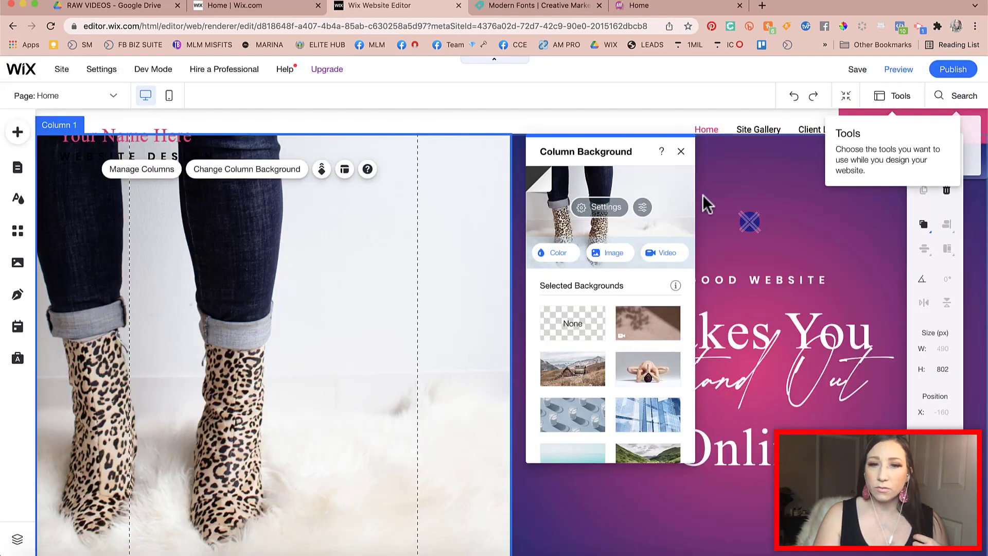
scroll(573, 381, down, 3)
click(573, 381)
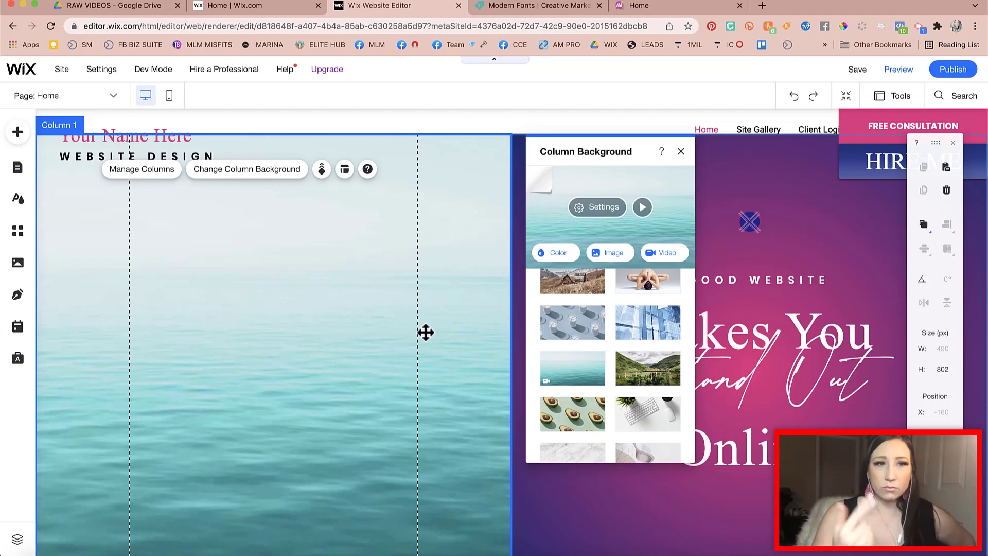
Step: Add the resized heels.png from My Image Uploads to the page as a 600 × 464 image
click(18, 135)
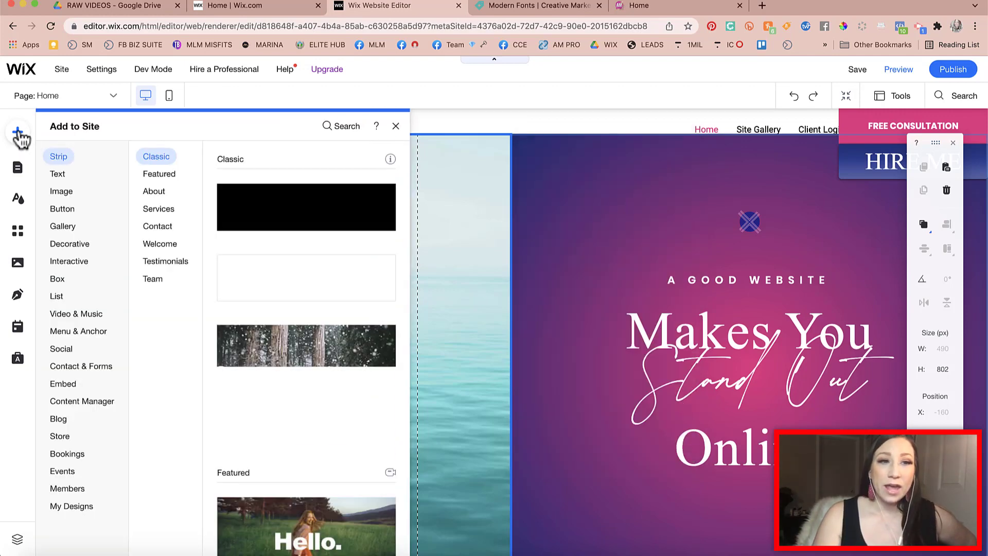
click(66, 191)
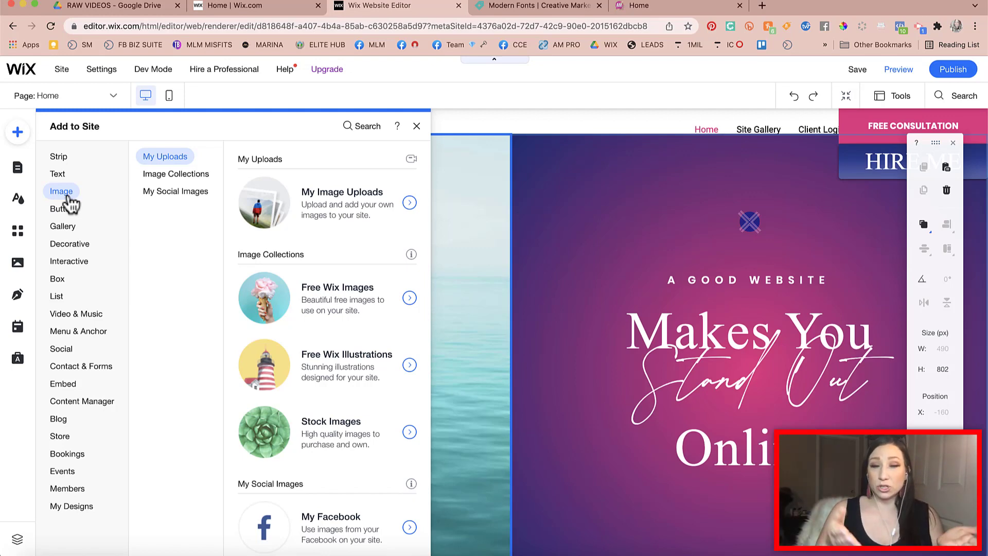
click(417, 126)
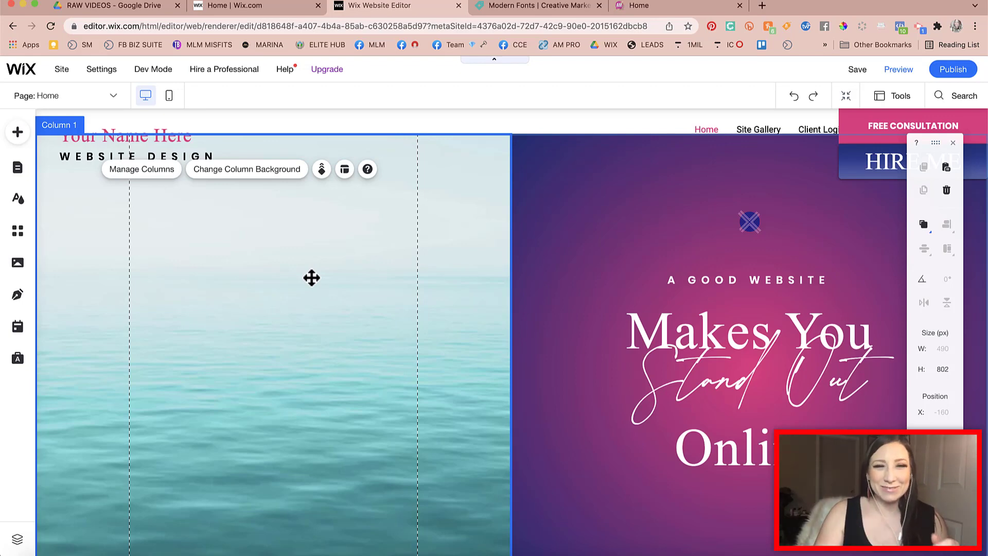
click(18, 135)
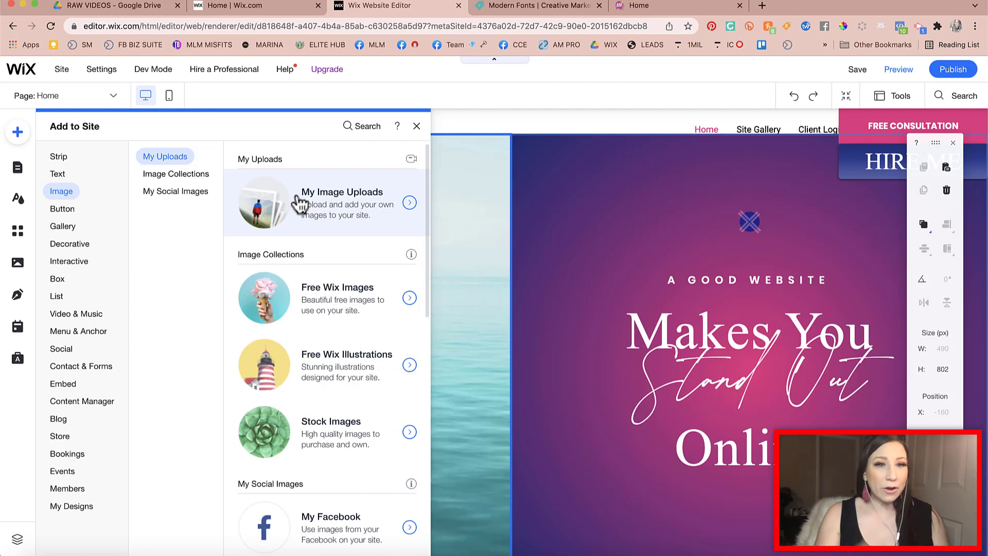
click(321, 209)
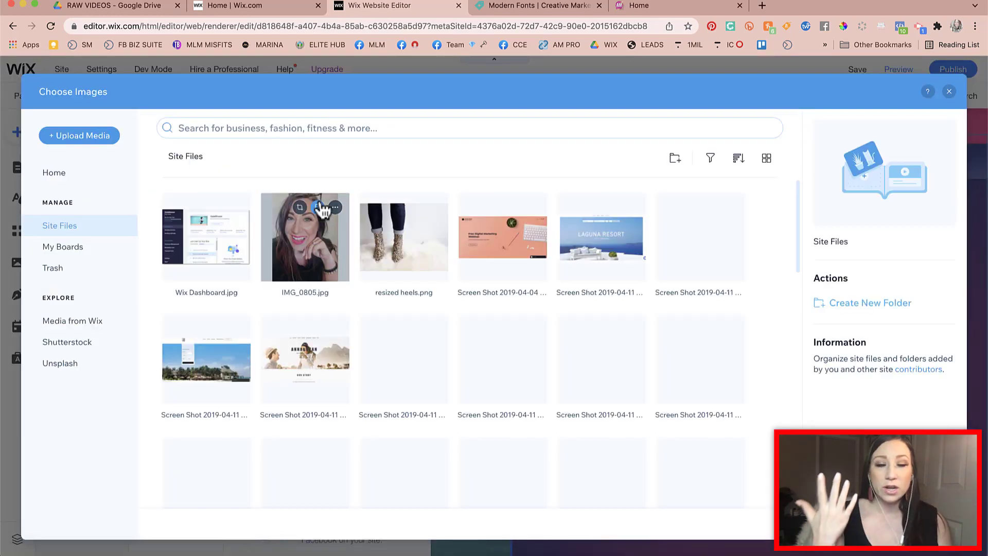
click(425, 242)
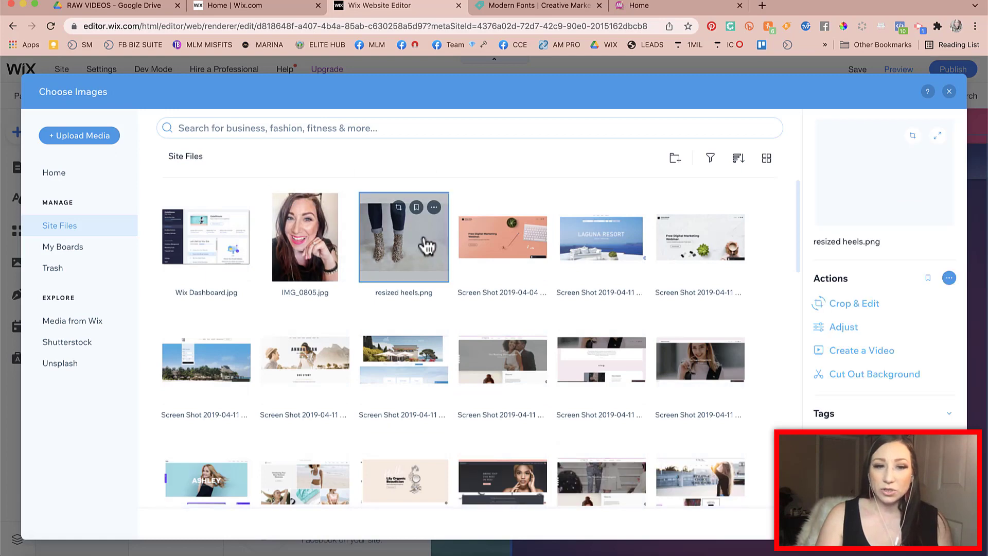
click(921, 520)
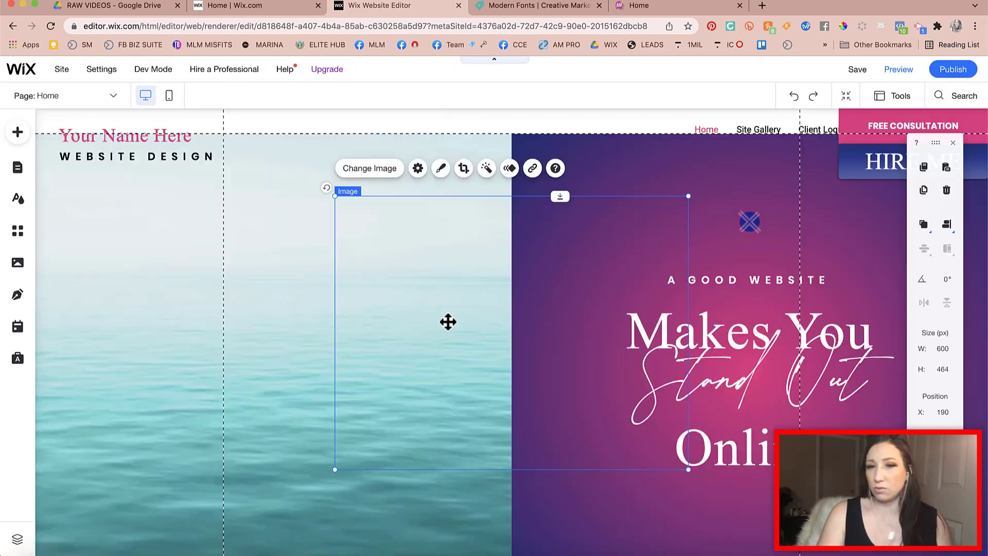
Step: Move the heels photo left so it sits over the ocean-video column
drag(458, 320, 247, 347)
scroll(320, 371, down, 4)
scroll(319, 368, up, 5)
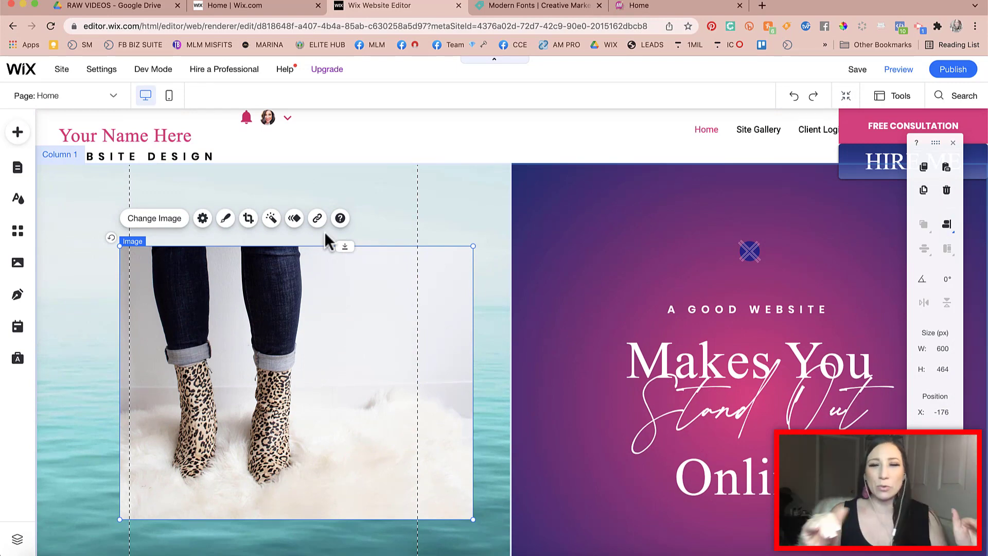
Step: Preview the homepage as visitors will see it
scroll(449, 234, down, 3)
scroll(428, 216, up, 2)
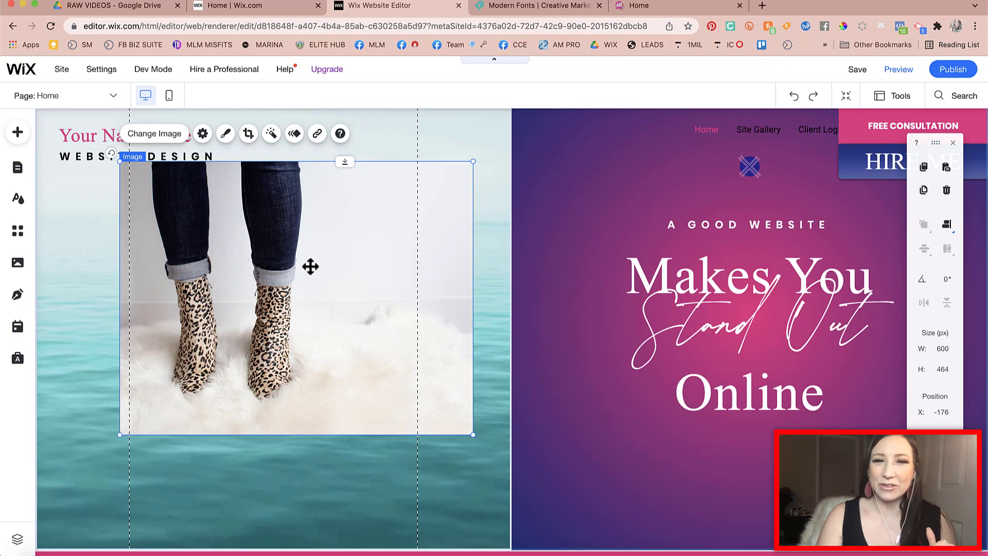
scroll(402, 290, up, 1)
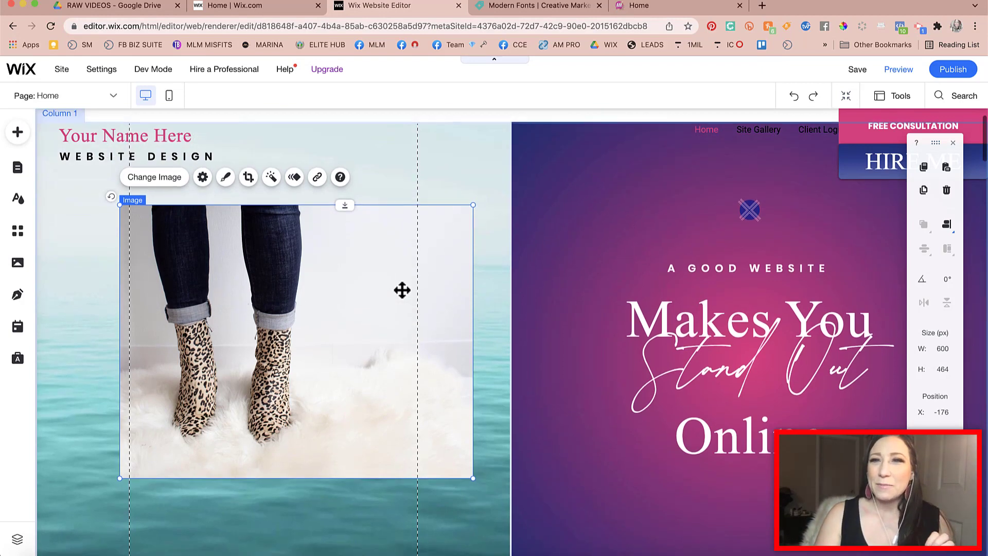
click(909, 66)
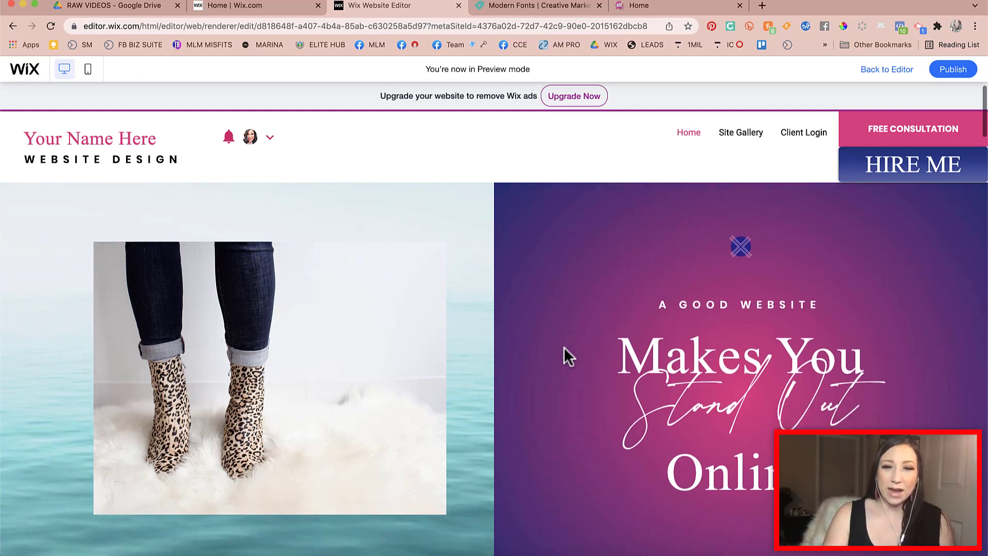
Step: Leave the preview for the editor and select the heels photo
scroll(567, 348, up, 1)
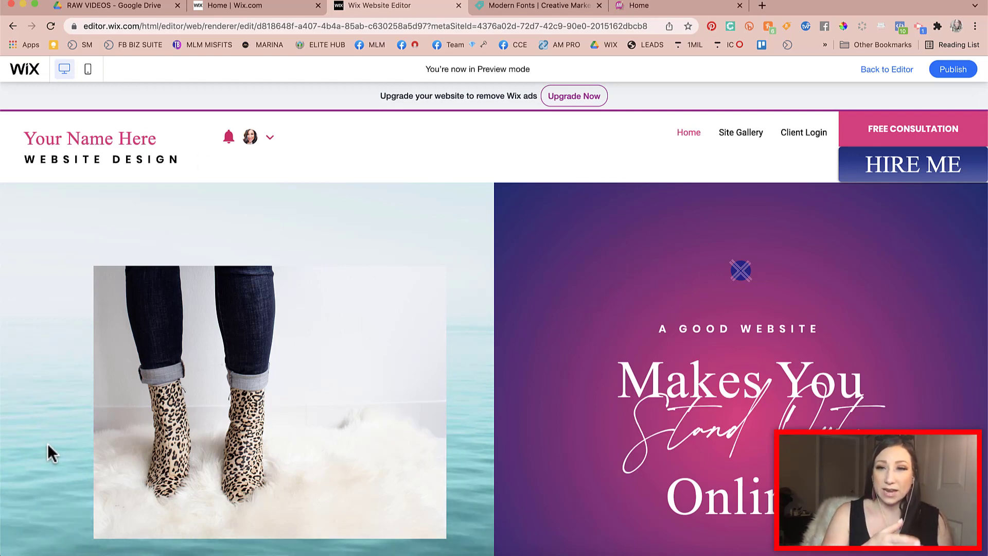
scroll(47, 443, down, 3)
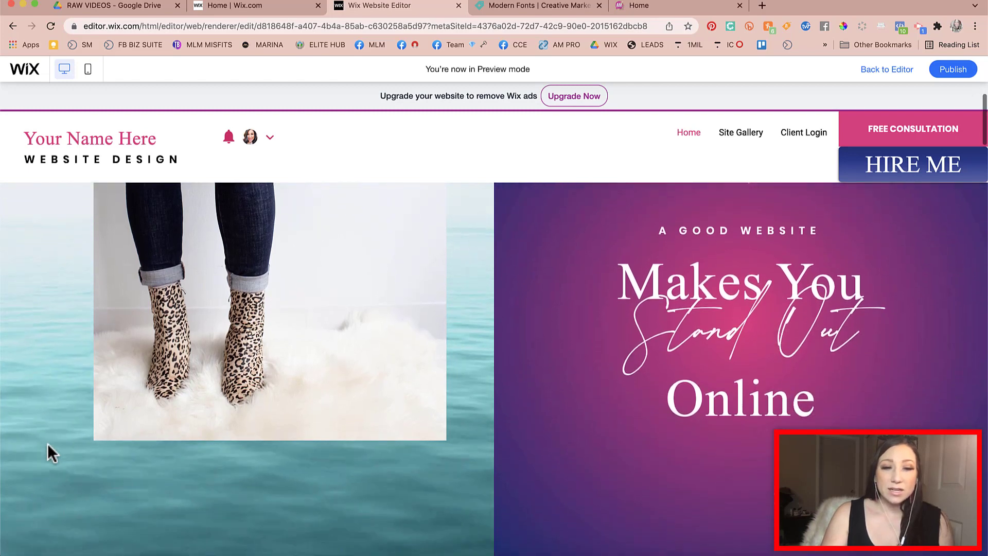
scroll(47, 443, up, 1)
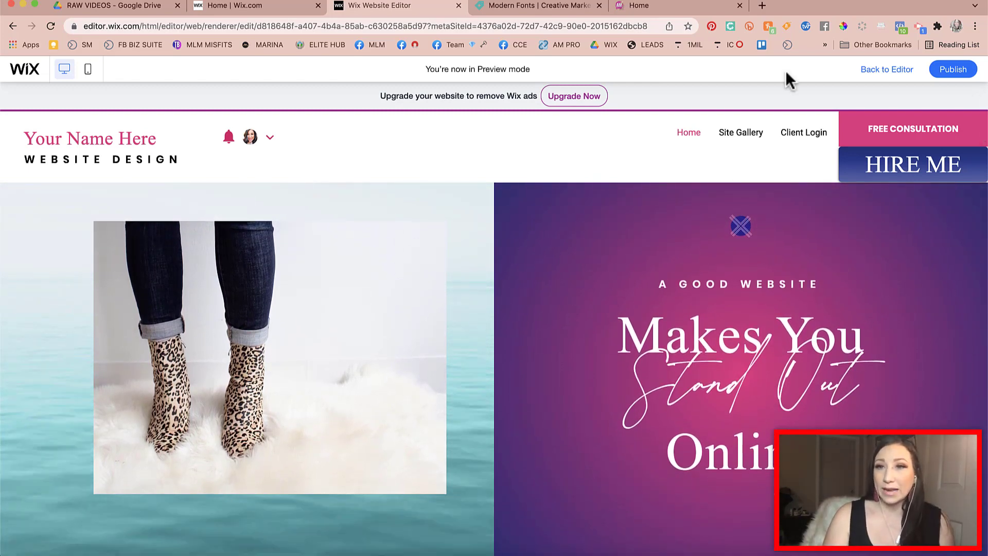
click(872, 72)
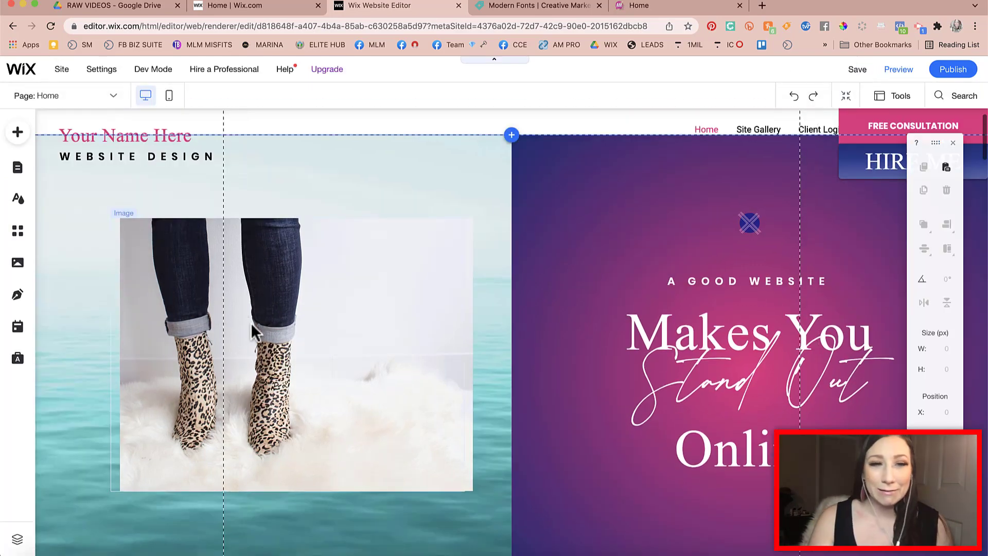
click(178, 229)
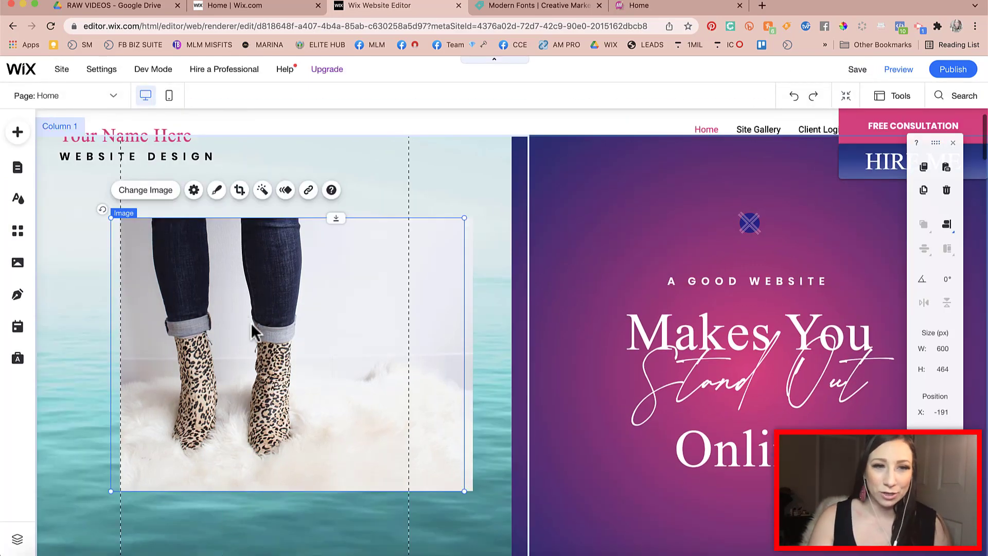
Step: Give the heels photo the lower-left themed frame with a soft drop shadow
click(225, 191)
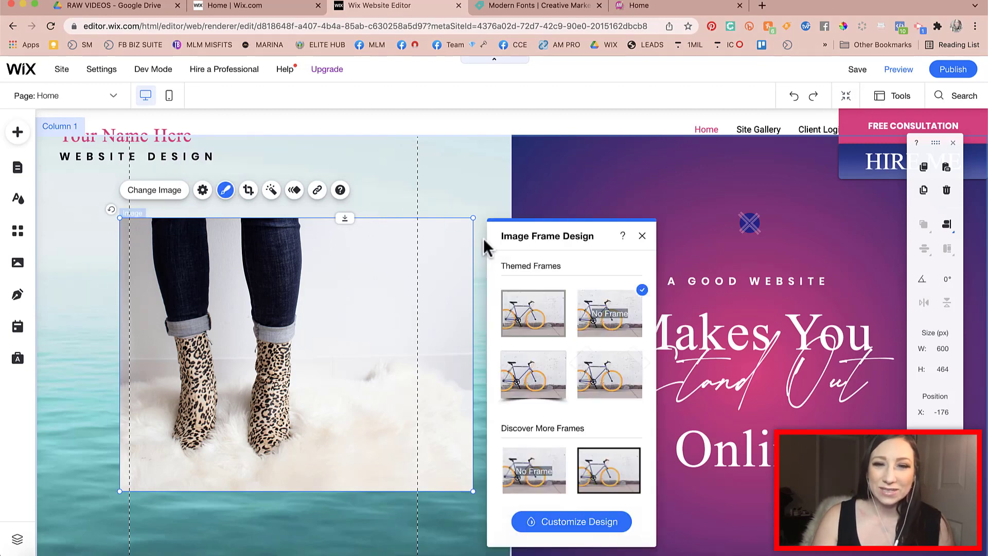
click(557, 390)
click(642, 237)
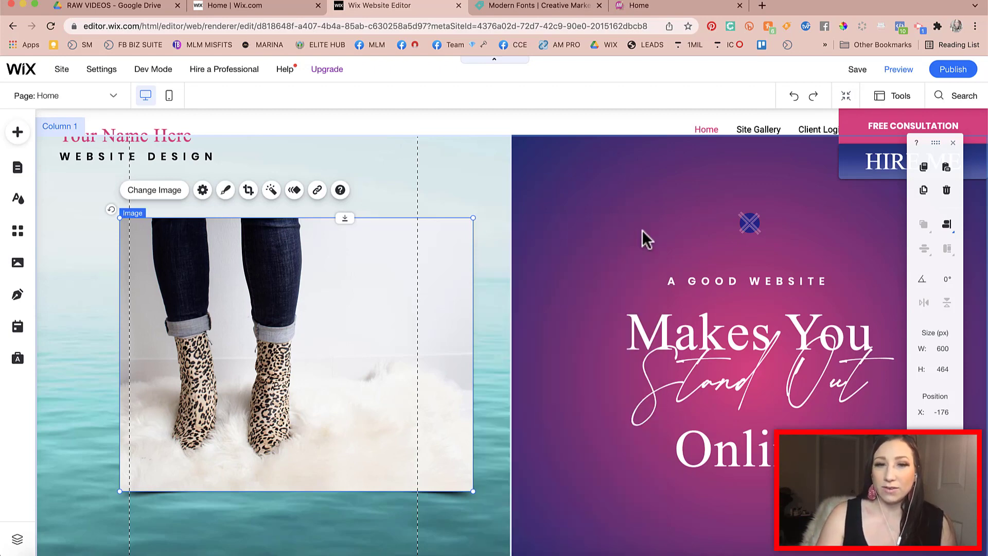
click(498, 251)
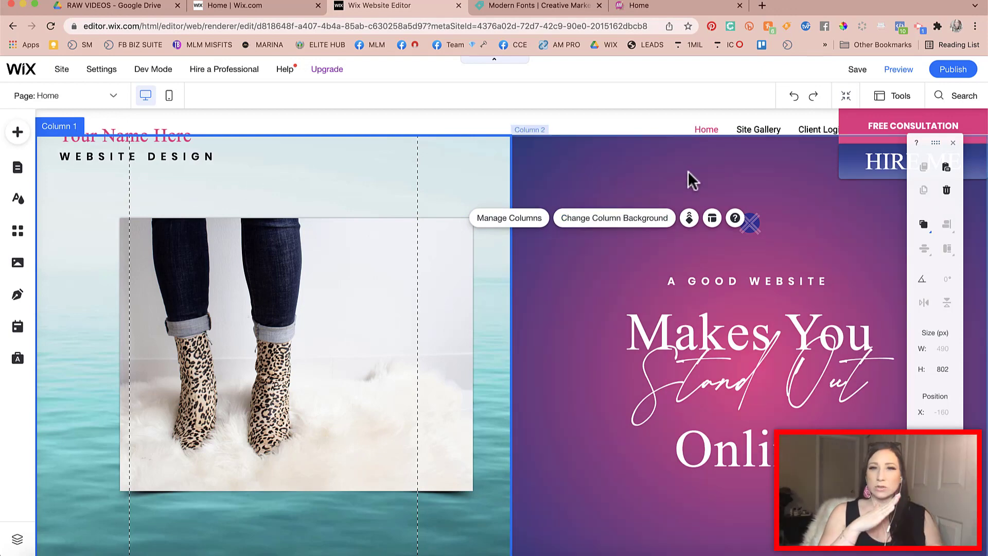
Step: Preview the shadow-framed heels photo over the ocean column, then return to the editor
click(904, 67)
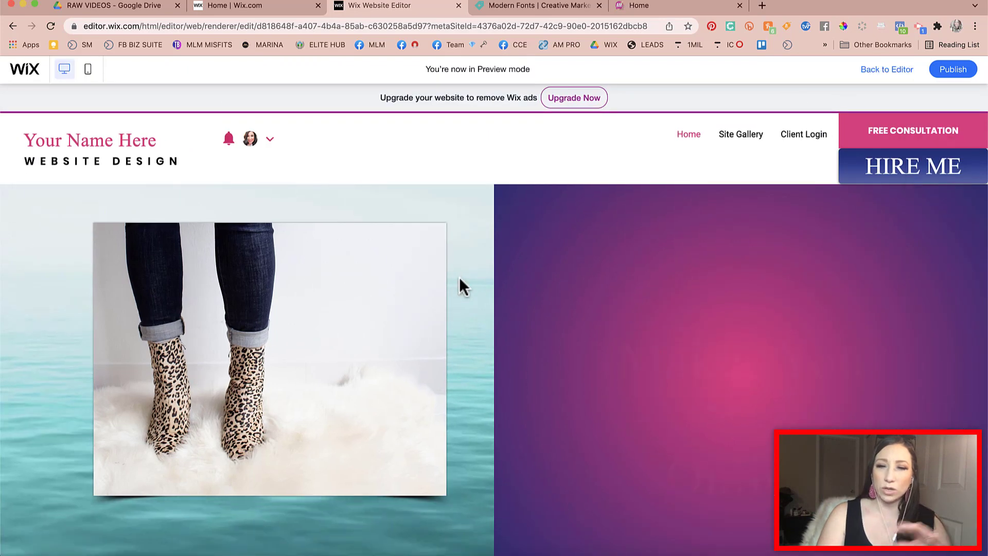
scroll(475, 357, down, 3)
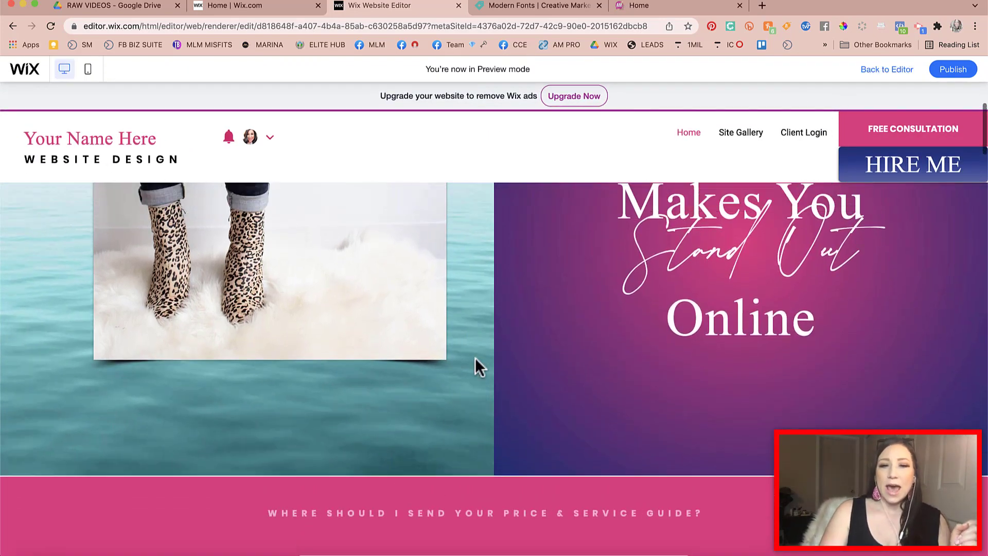
scroll(474, 357, up, 3)
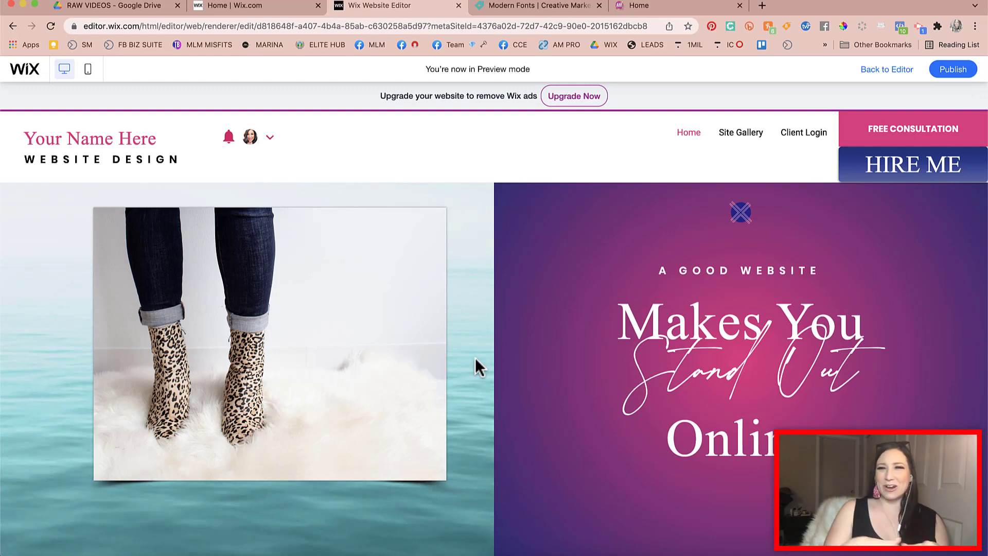
scroll(475, 358, down, 4)
scroll(475, 357, down, 2)
scroll(475, 357, up, 6)
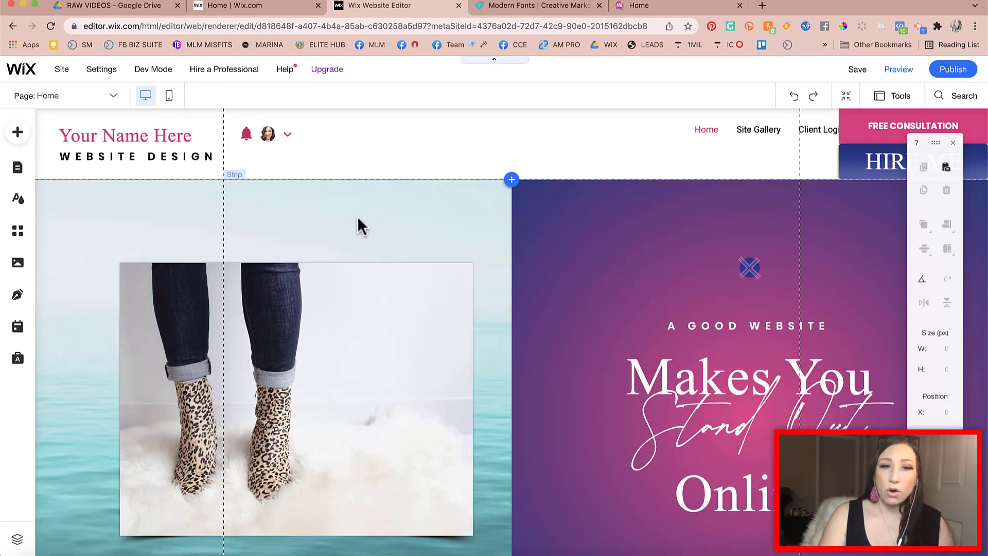
click(355, 217)
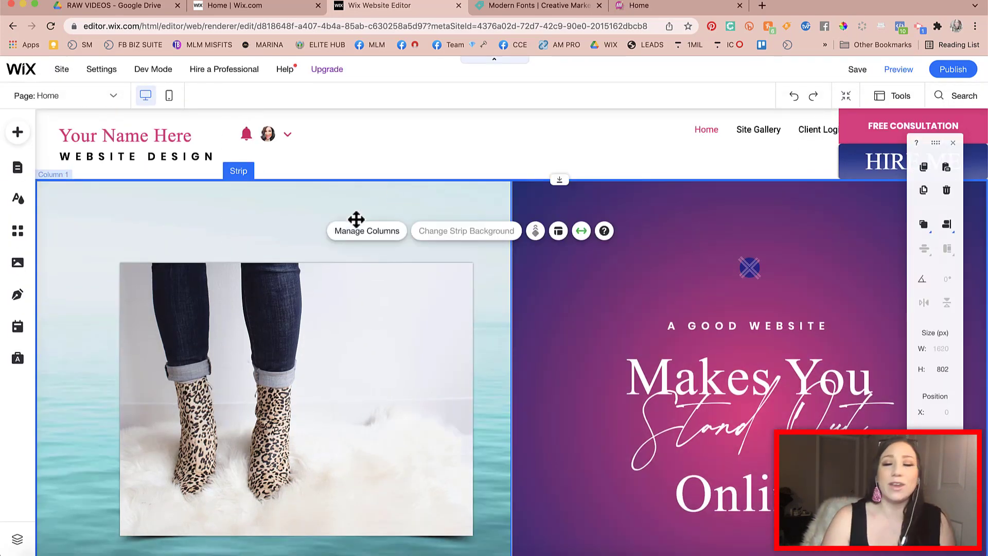
Step: Change the left column's background from the ocean video to a plain white colour
click(355, 217)
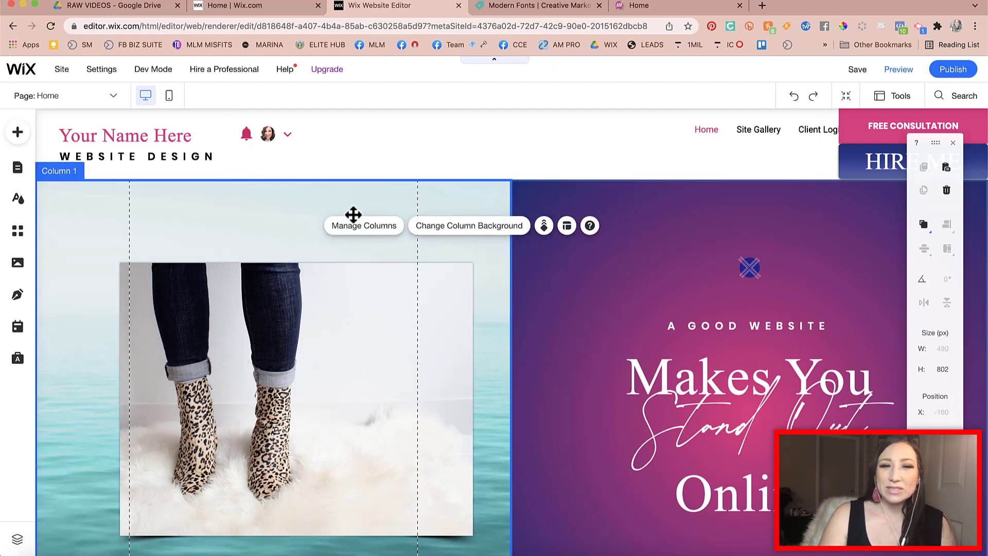
click(452, 226)
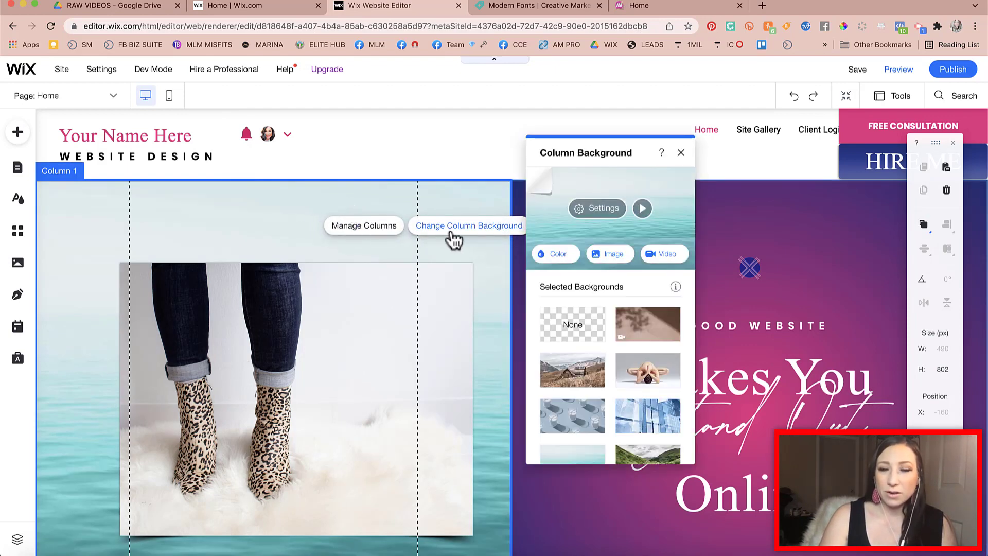
click(558, 255)
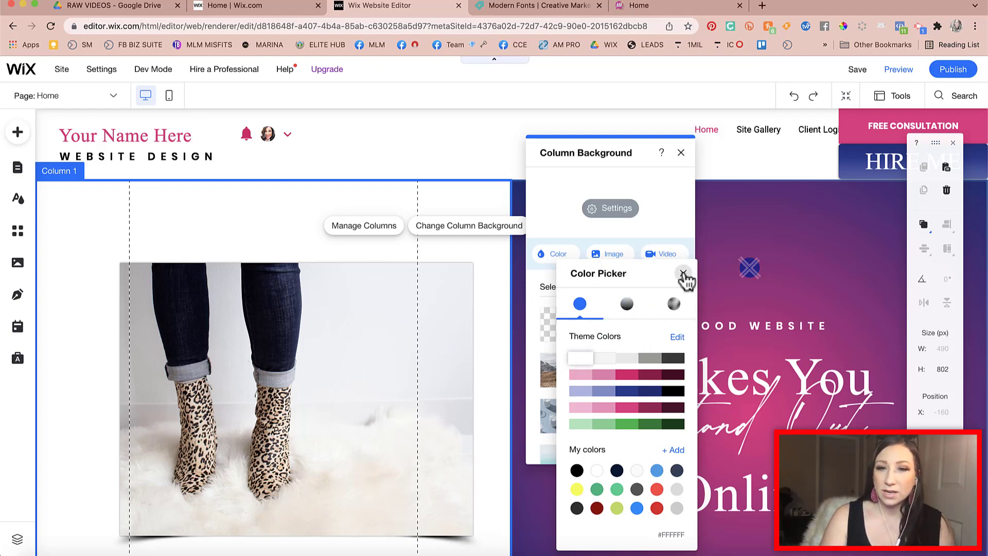
click(684, 274)
click(621, 211)
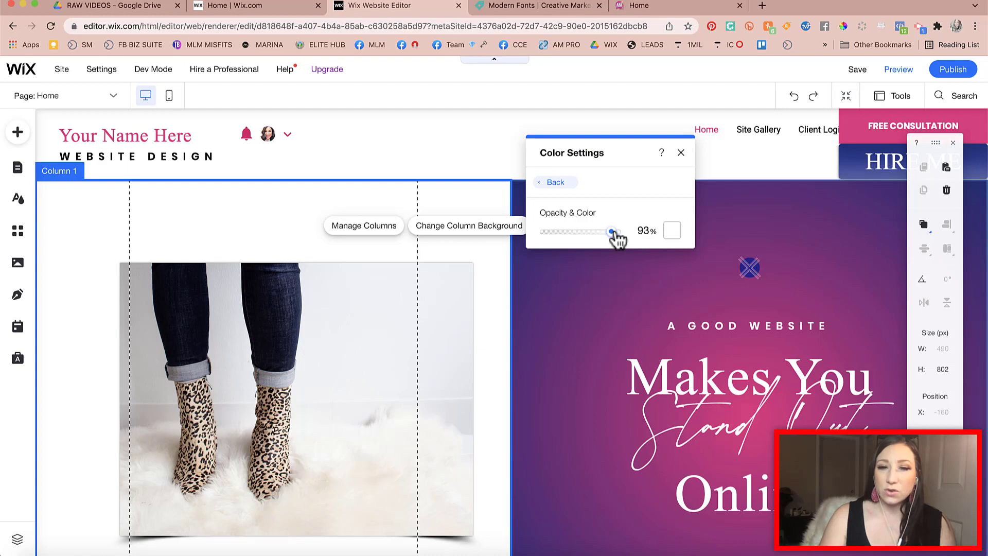
click(556, 182)
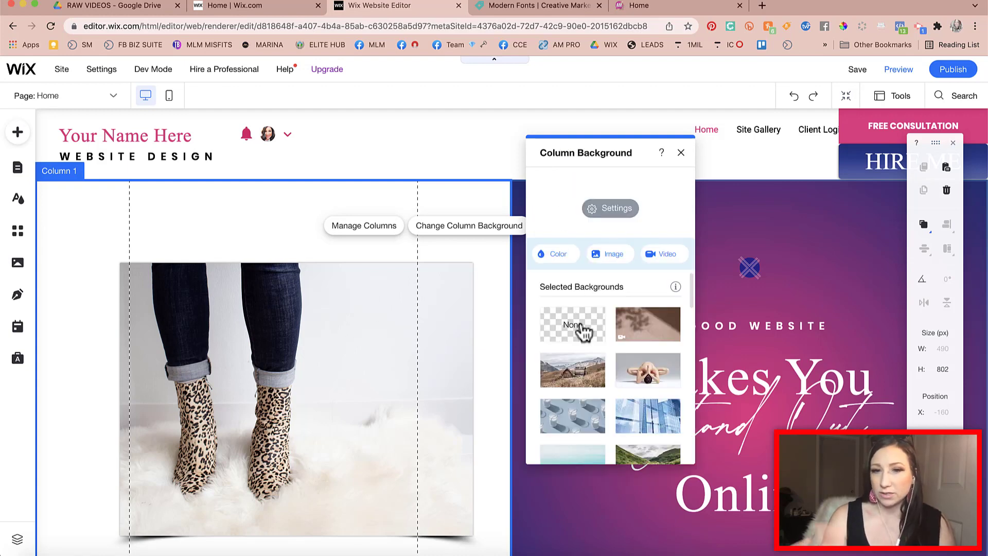
Step: Nudge the heels photo slightly further left to X -209
click(680, 152)
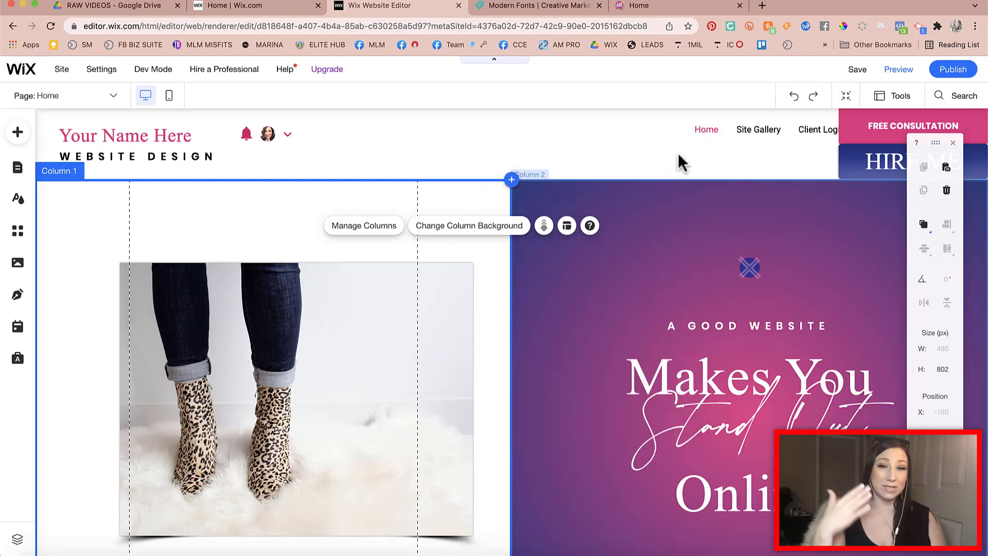
click(379, 379)
drag(377, 380, 359, 373)
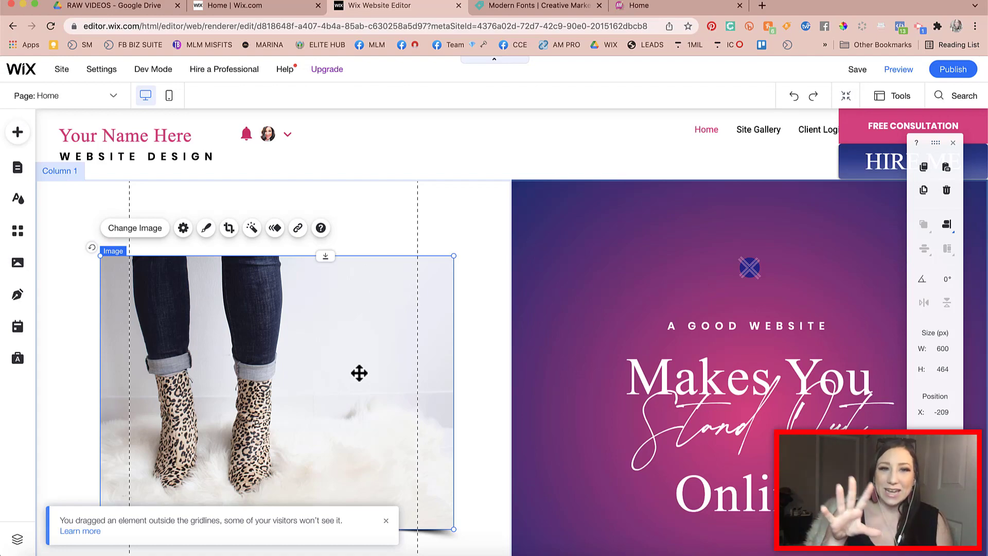
click(550, 221)
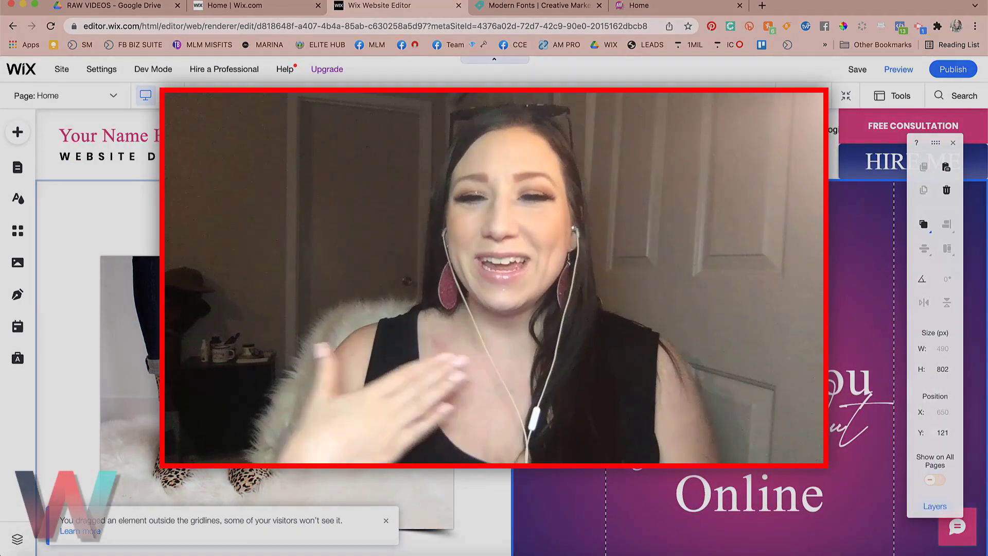